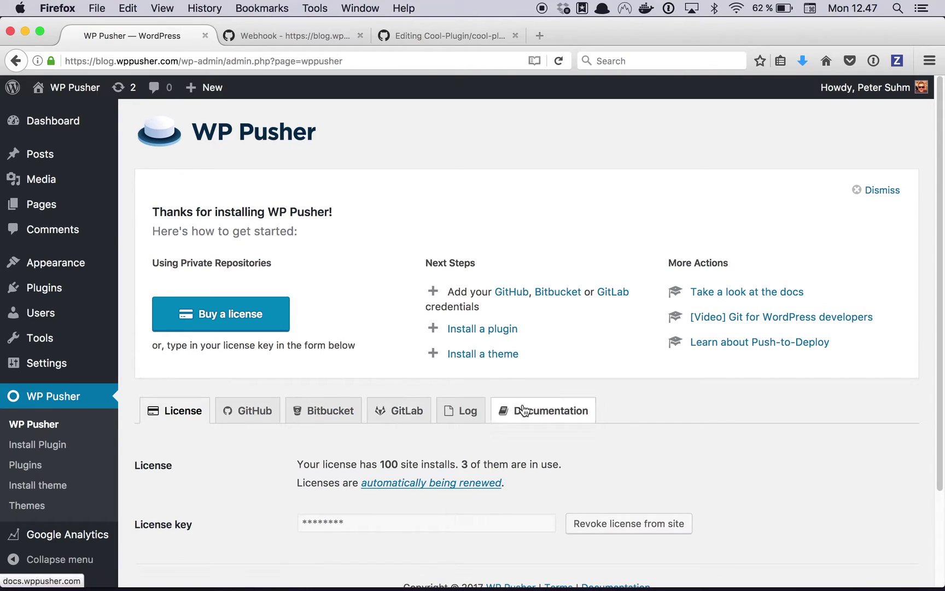
Get a new GitHub token, paste it into WP Pusher's GitHub settings, and save it.
{"action": "left_click", "coordinate": [239, 420]}
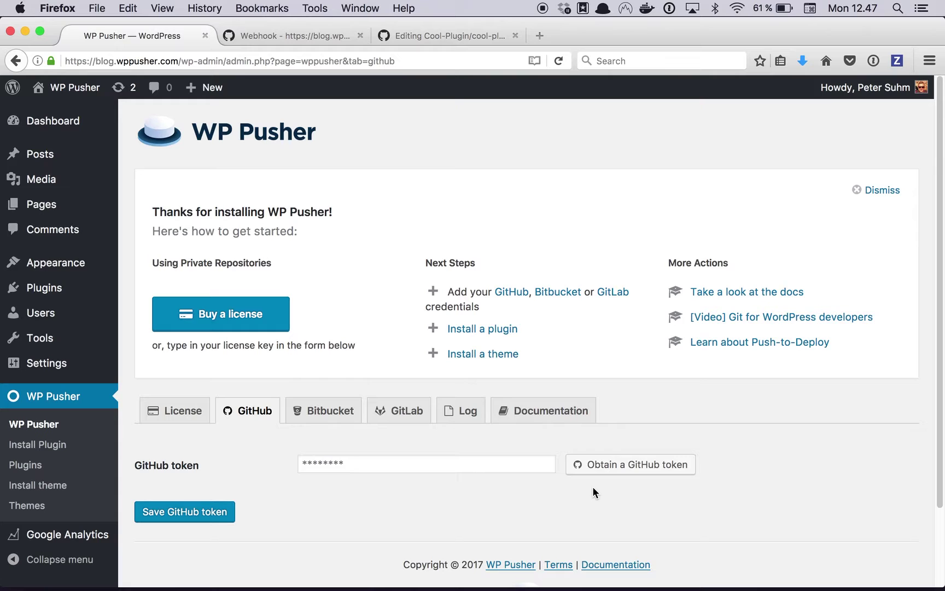
{"action": "left_click", "coordinate": [598, 474]}
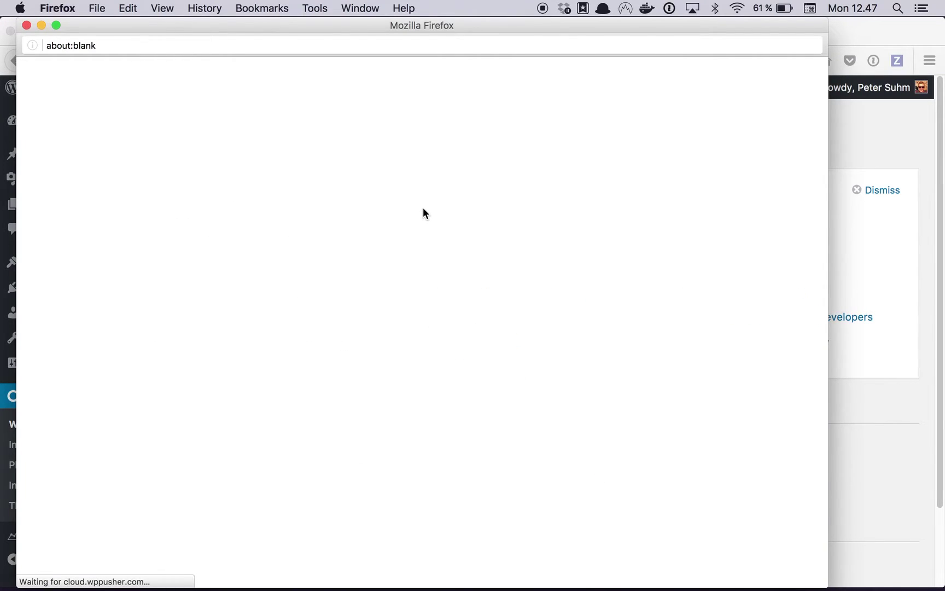
{"action": "double_click", "coordinate": [390, 250]}
{"action": "key", "text": "super+c"}
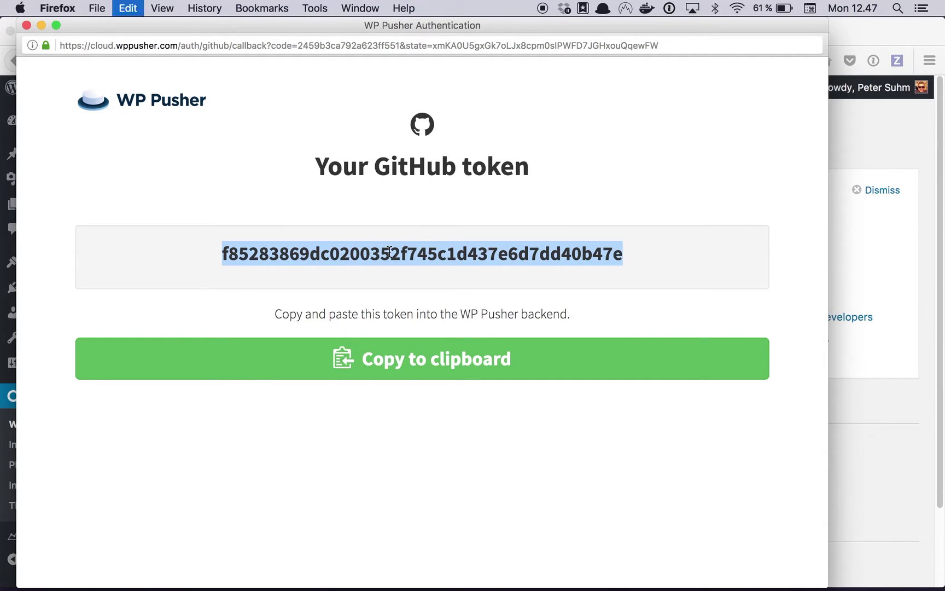
{"action": "key", "text": "super+w"}
{"action": "left_click", "coordinate": [335, 458]}
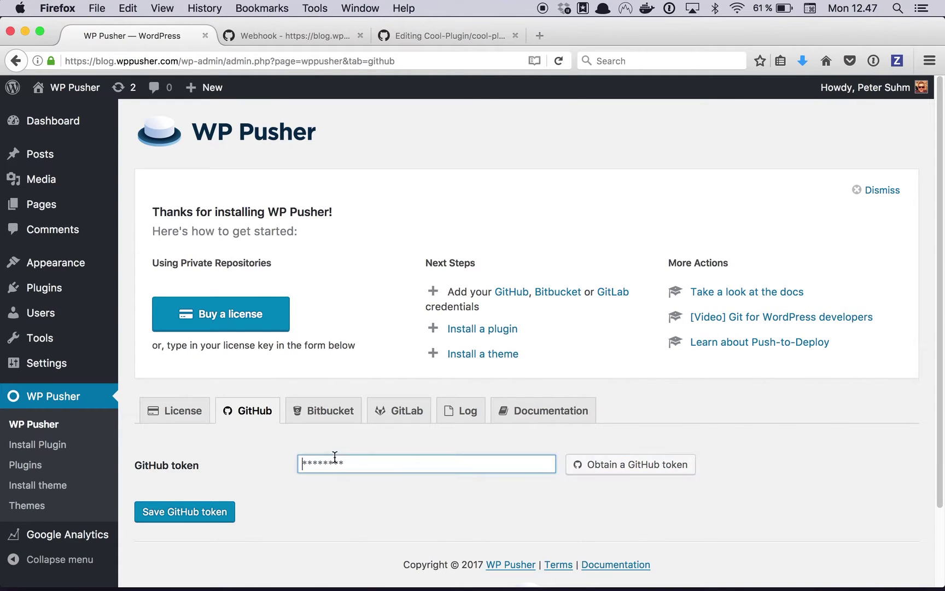
{"action": "key", "text": "super+v"}
{"action": "left_click", "coordinate": [210, 509]}
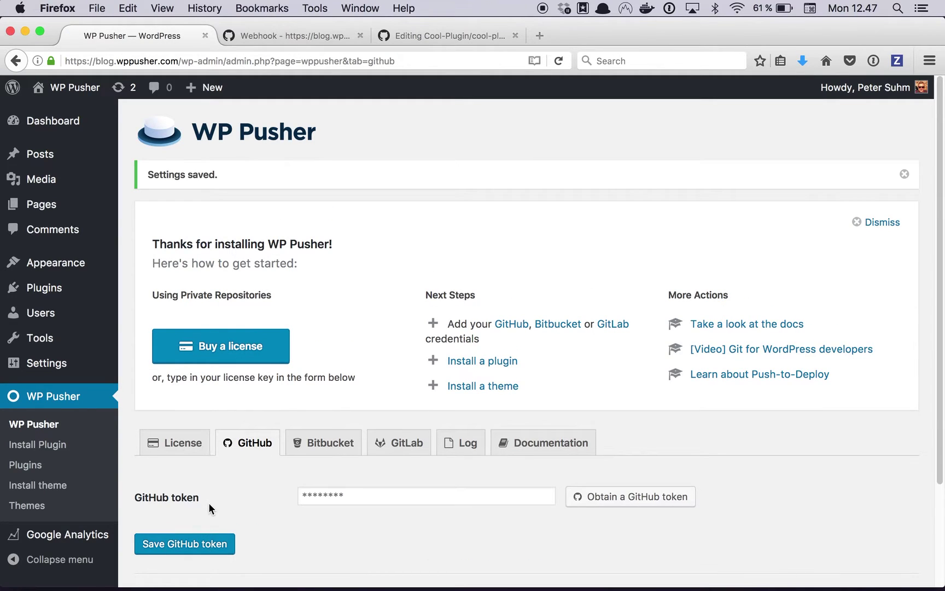
Set up a WP Pusher install of wppusher/Cool-Plugin with Push-to-Deploy enabled and install it.
{"action": "left_click", "coordinate": [66, 449]}
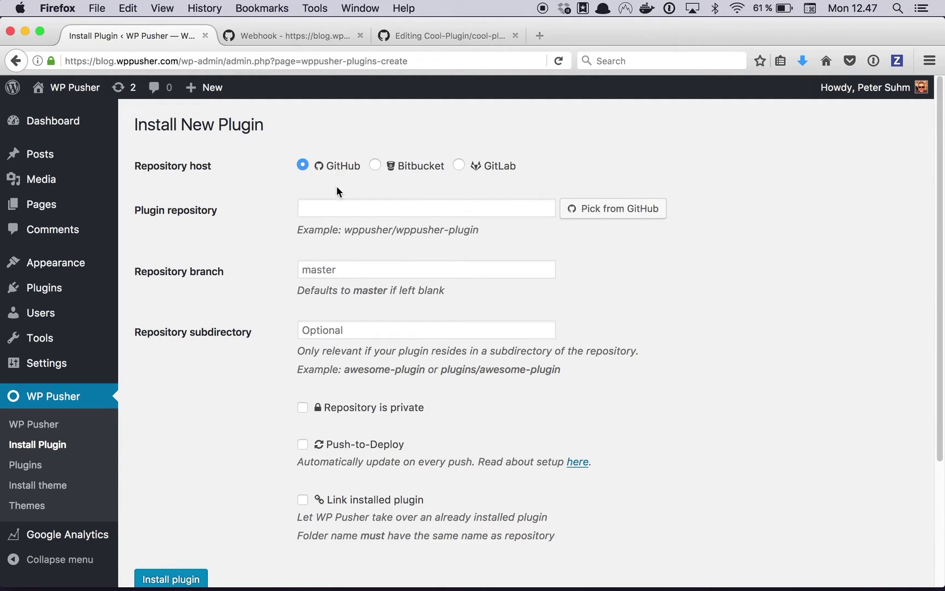
{"action": "left_click", "coordinate": [327, 209]}
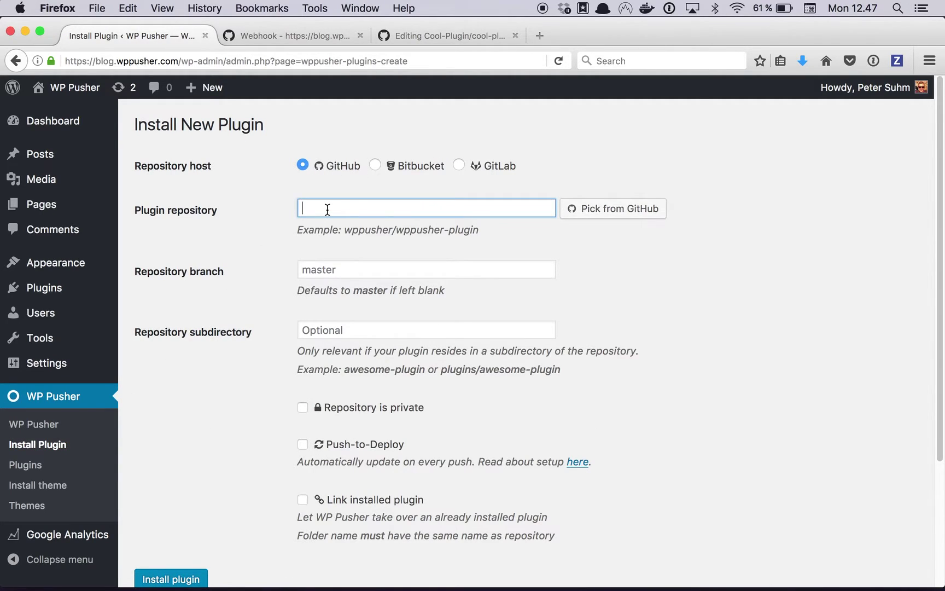
{"action": "type", "text": "Cool"}
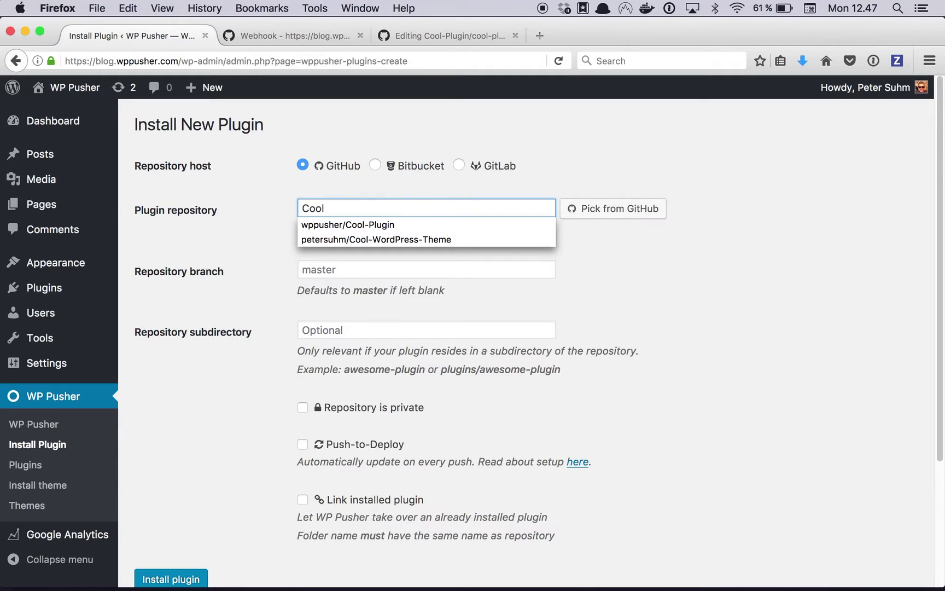
{"action": "key", "text": "Down"}
{"action": "key", "text": "Return"}
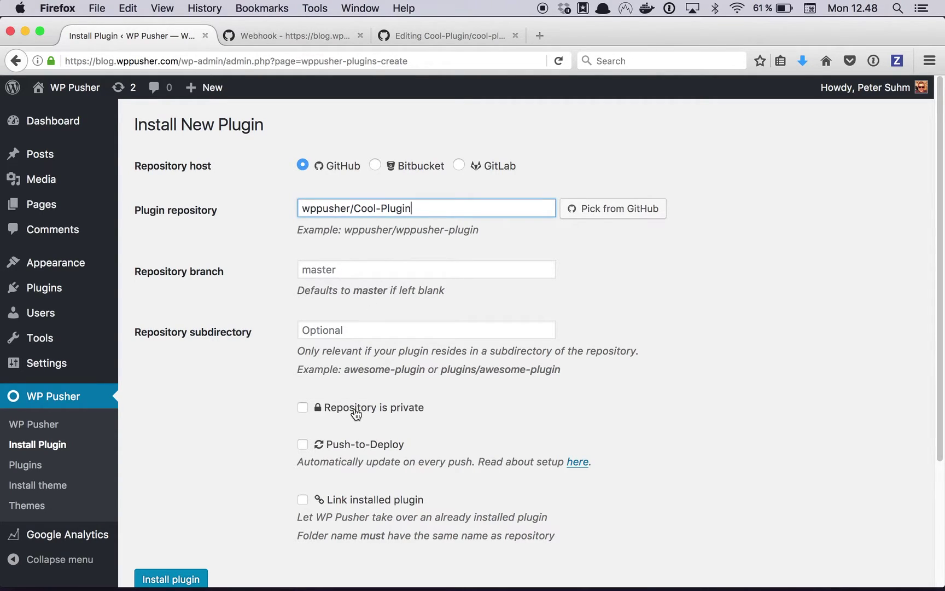
{"action": "left_click", "coordinate": [341, 444]}
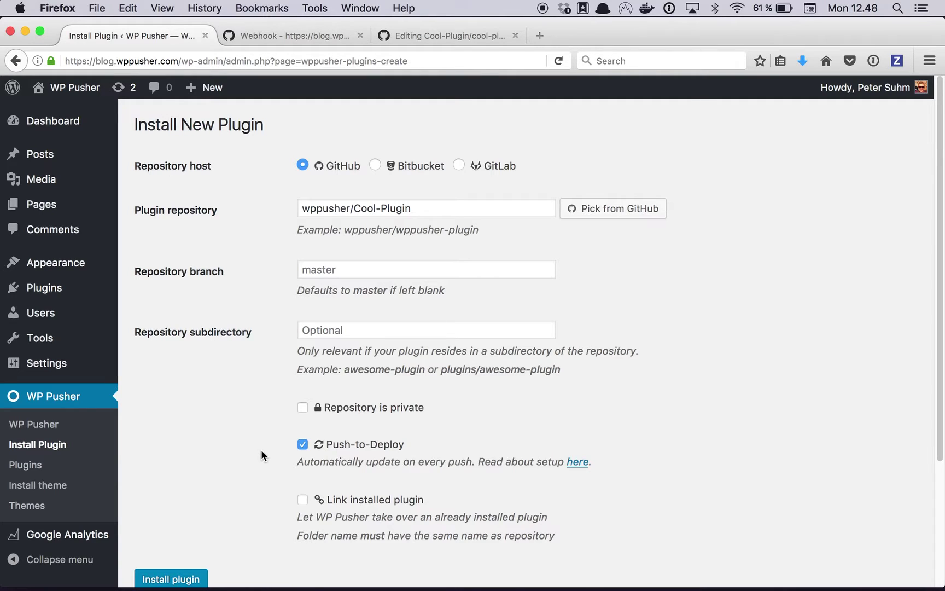
{"action": "scroll", "coordinate": [262, 450], "scroll_direction": "down", "scroll_amount": 3}
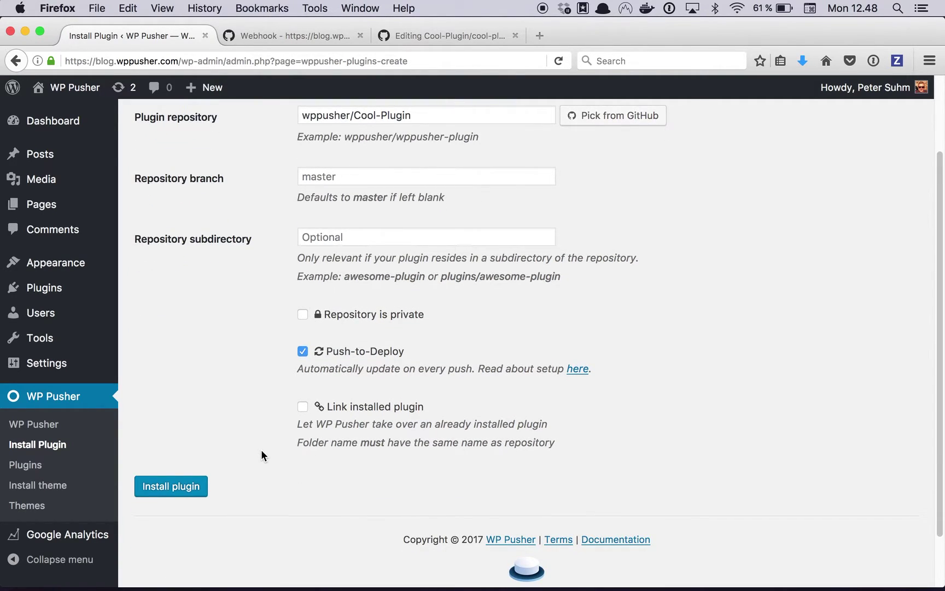
{"action": "left_click", "coordinate": [165, 488]}
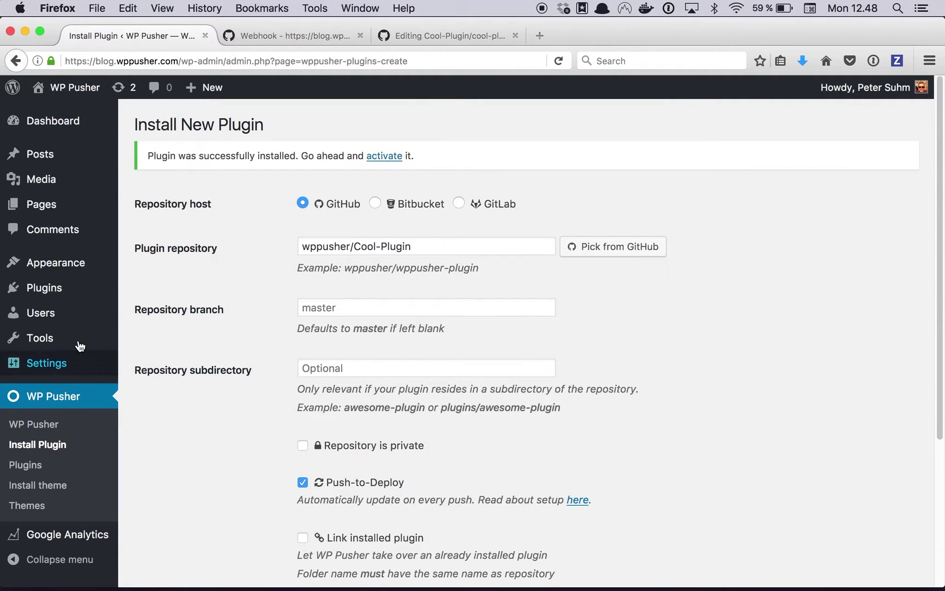
Go to the installed plugins list and find Cool Plugin at version 1.0.0.
{"action": "mouse_move", "coordinate": [80, 345]}
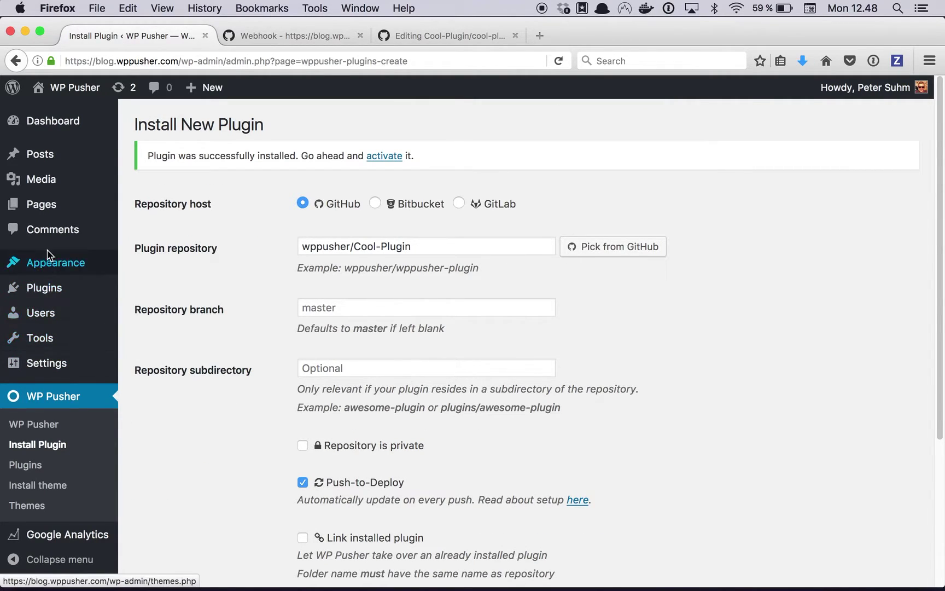
{"action": "left_click", "coordinate": [37, 295]}
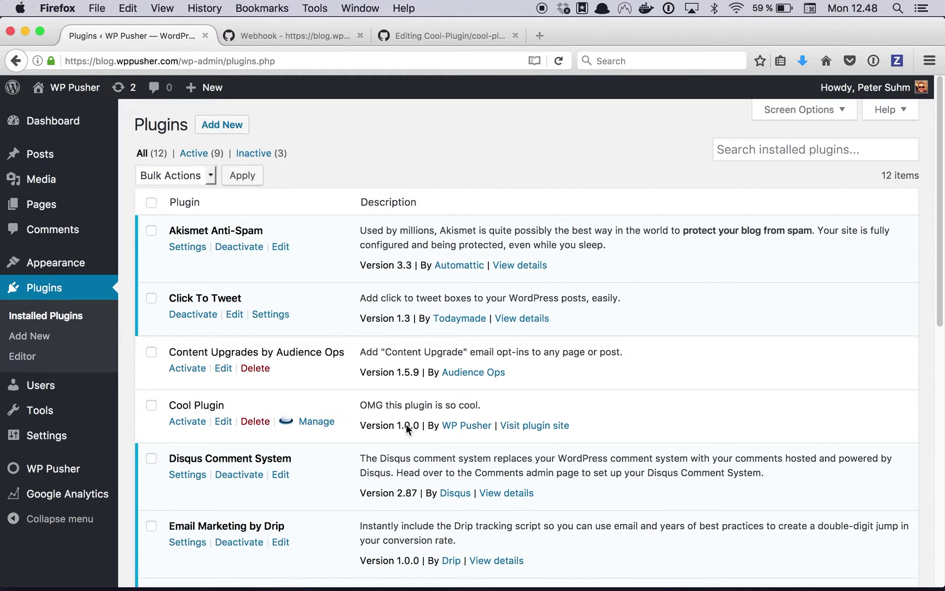
{"action": "scroll", "coordinate": [406, 428], "scroll_direction": "down", "scroll_amount": 1}
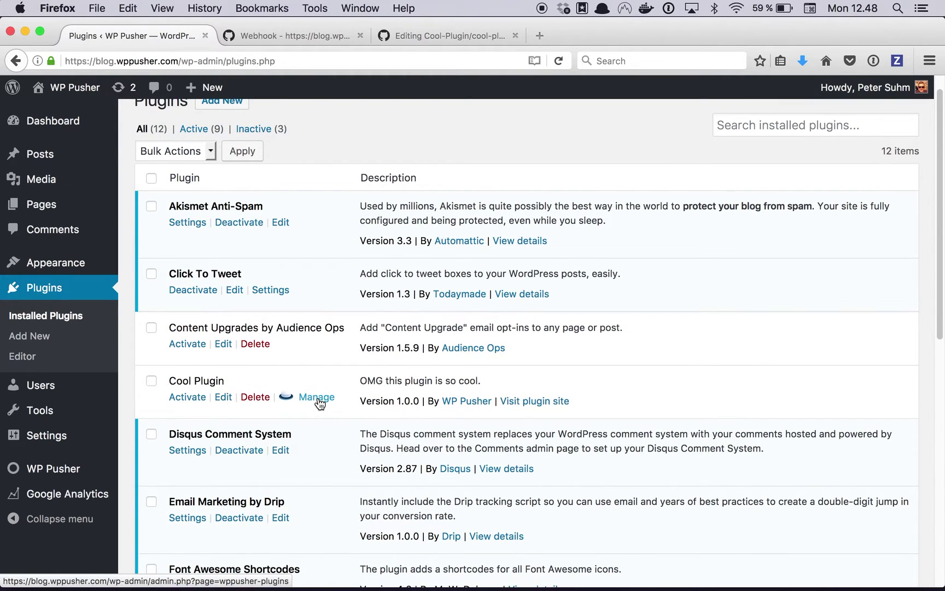
Open Cool Plugin's WP Pusher management link in a new tab, then close that tab.
{"action": "left_click", "coordinate": [319, 398], "text": "super"}
{"action": "left_click", "coordinate": [274, 36]}
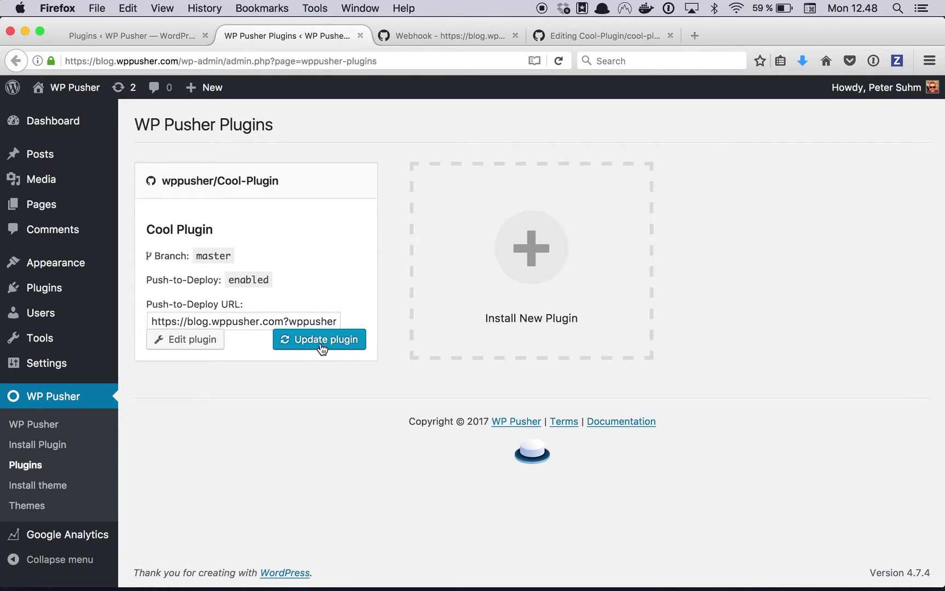
{"action": "key", "text": "super+w"}
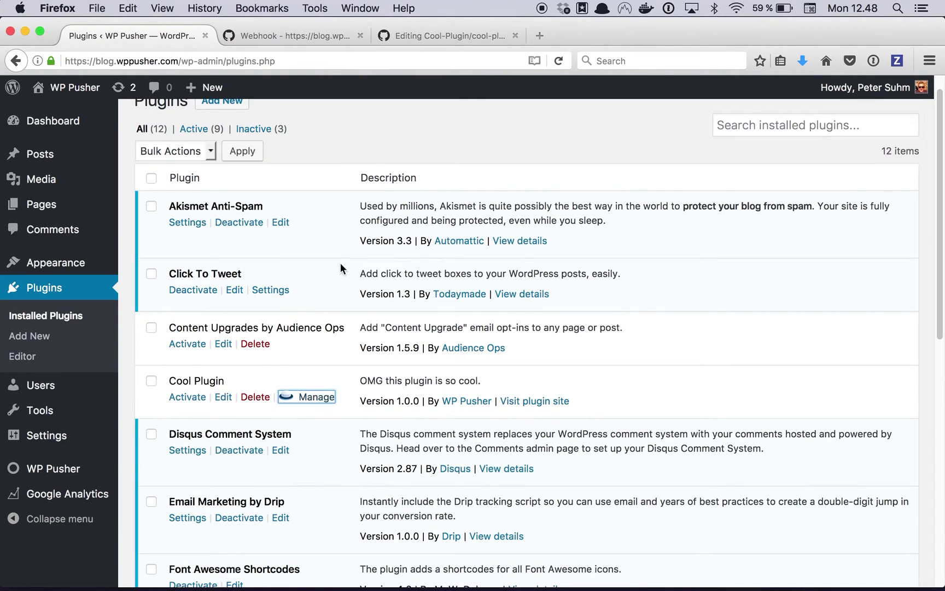
{"action": "left_click", "coordinate": [339, 406]}
Show the Cool-Plugin repository's webhooks list with the push webhook to the WordPress site.
{"action": "left_click", "coordinate": [288, 38]}
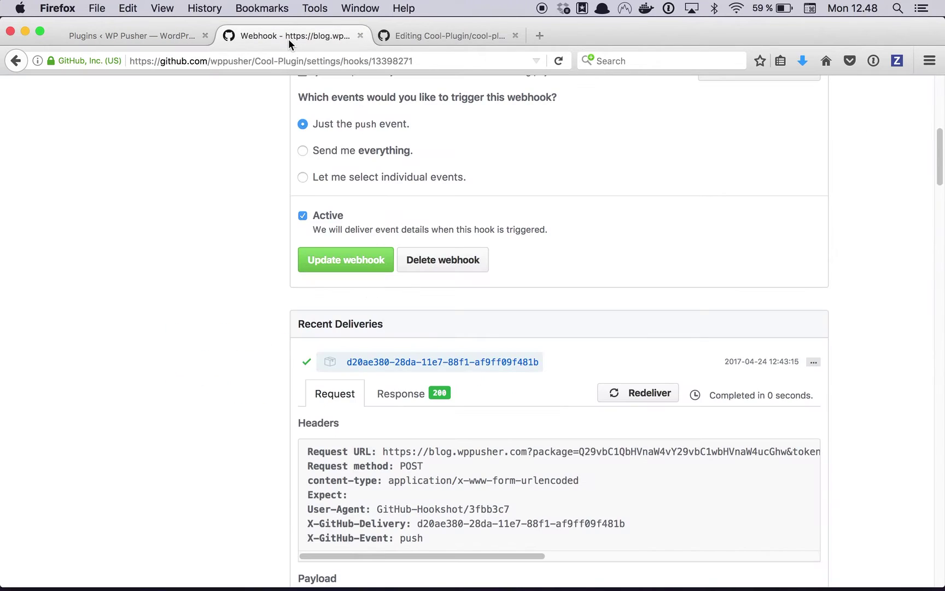
{"action": "scroll", "coordinate": [221, 180], "scroll_direction": "up", "scroll_amount": 10}
{"action": "left_click", "coordinate": [154, 308]}
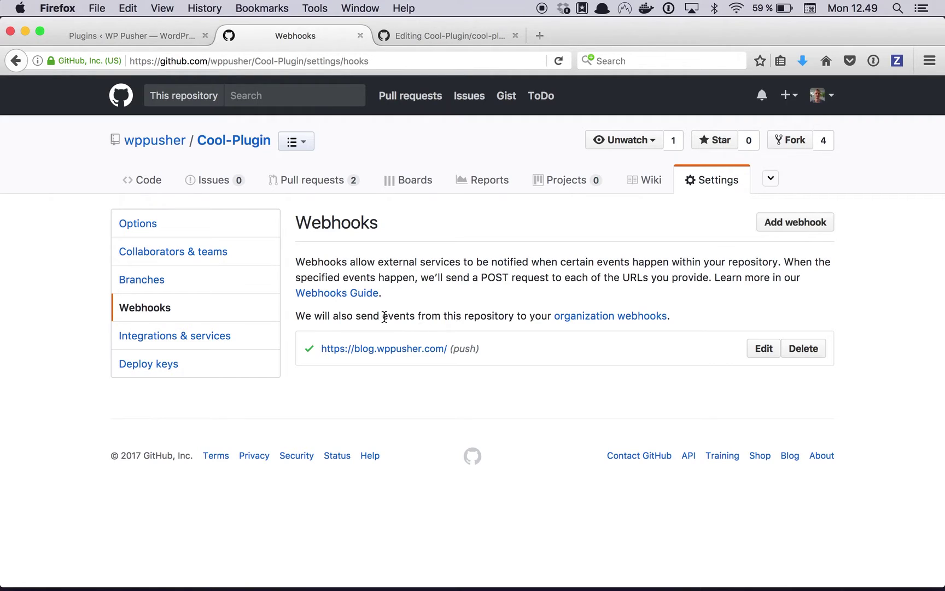
{"action": "left_click", "coordinate": [419, 35]}
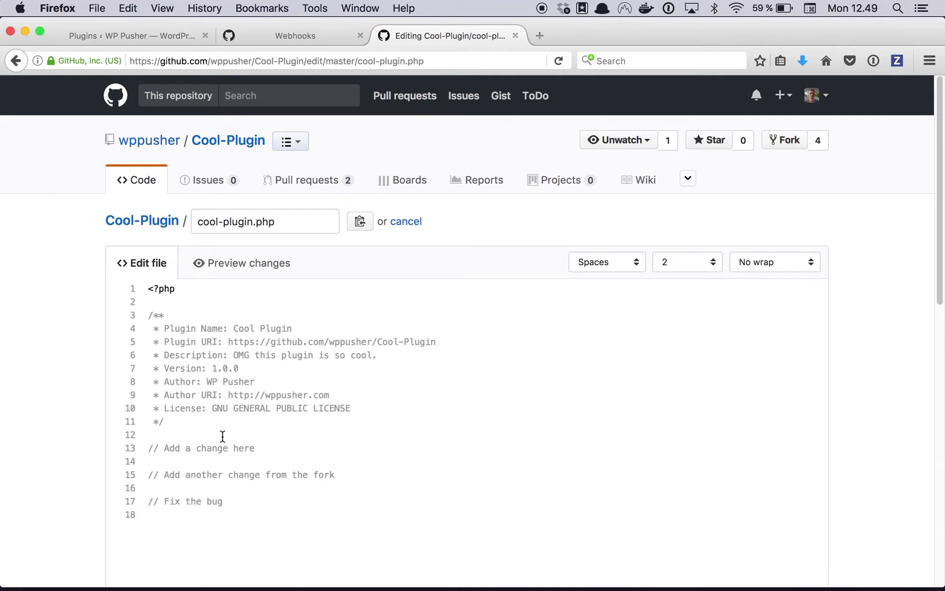
Change the version on line 7 of cool-plugin.php to 2.0.0 and commit to master.
{"action": "key", "text": "BackSpace"}
{"action": "type", "text": "2"}
{"action": "scroll", "coordinate": [407, 395], "scroll_direction": "down", "scroll_amount": 10}
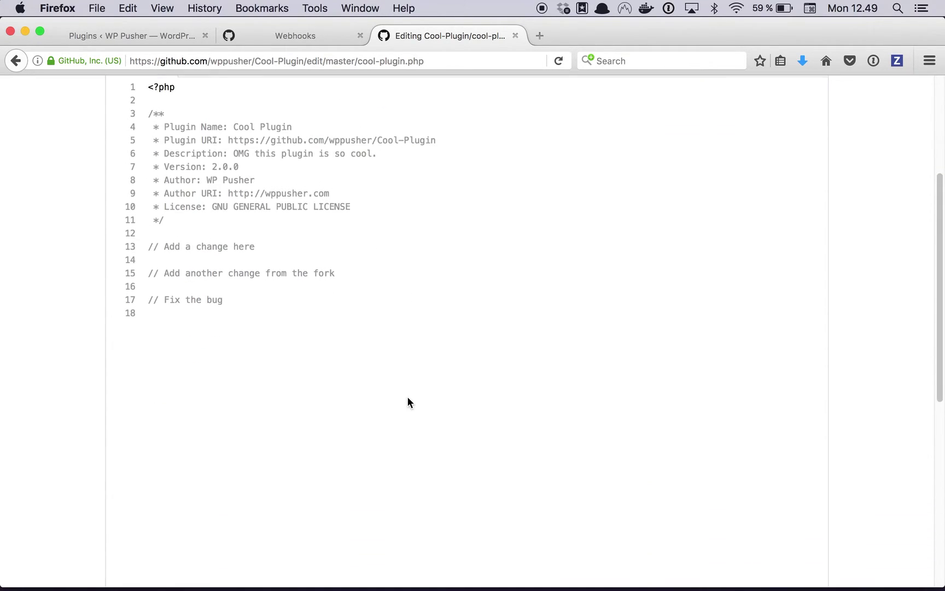
{"action": "scroll", "coordinate": [276, 453], "scroll_direction": "down", "scroll_amount": 5}
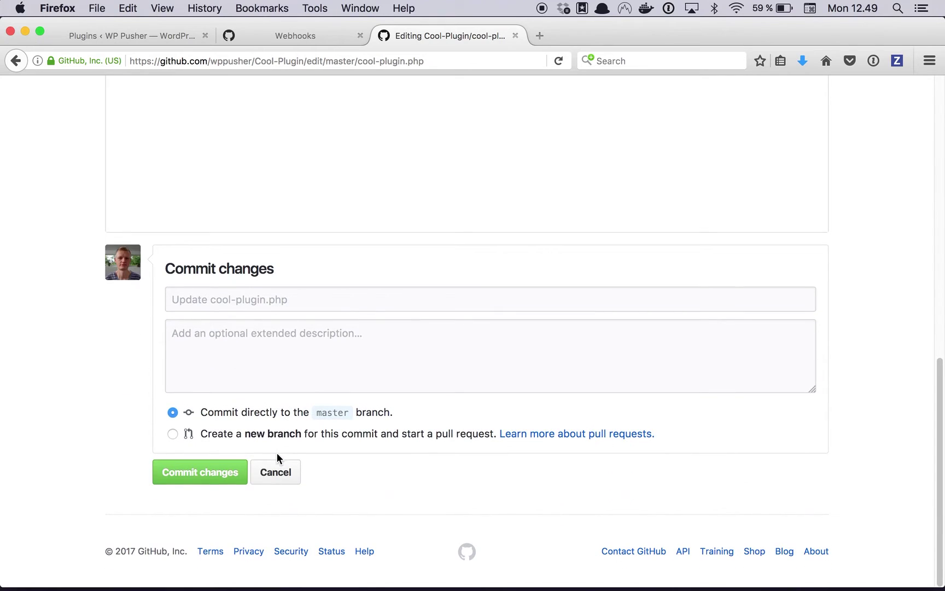
{"action": "left_click", "coordinate": [214, 466]}
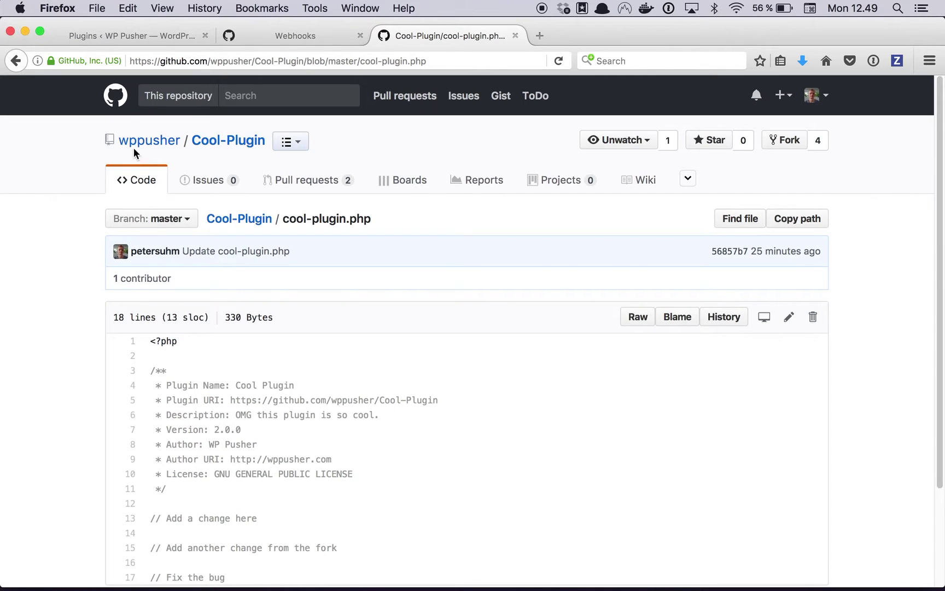
Reload the WordPress plugins list and confirm Cool Plugin now shows Version 2.0.0.
{"action": "left_click", "coordinate": [109, 37]}
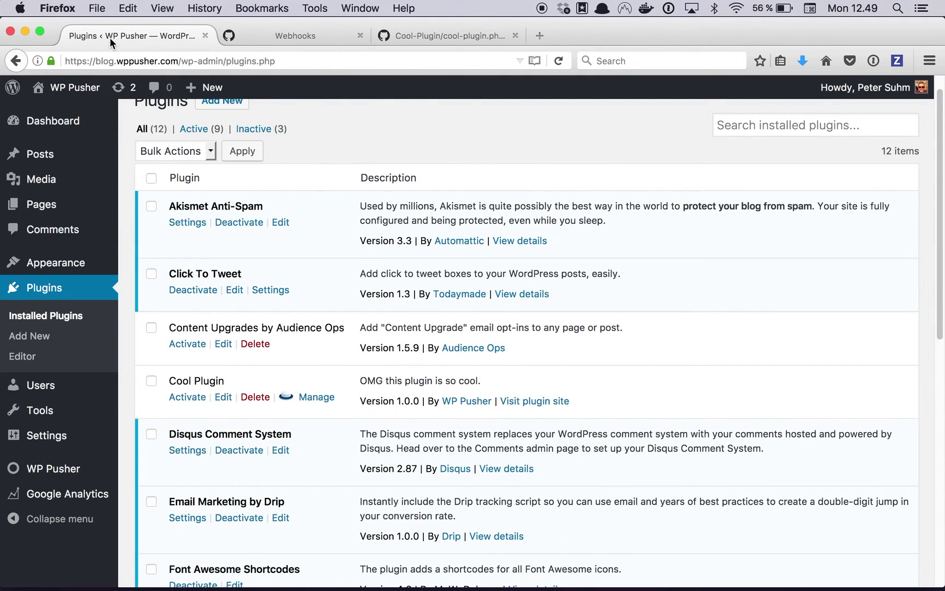
{"action": "key", "text": "super+r"}
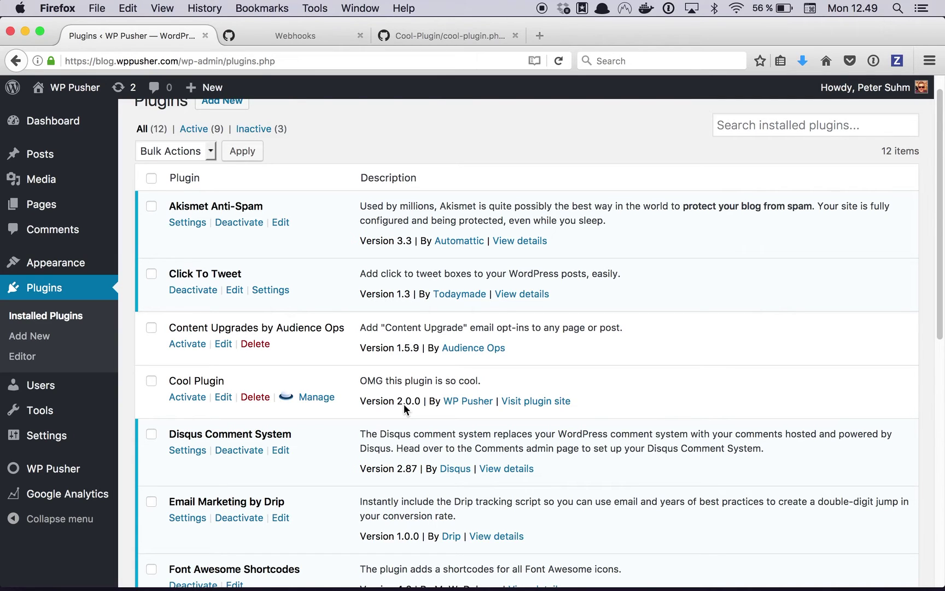
{"action": "left_click", "coordinate": [404, 36]}
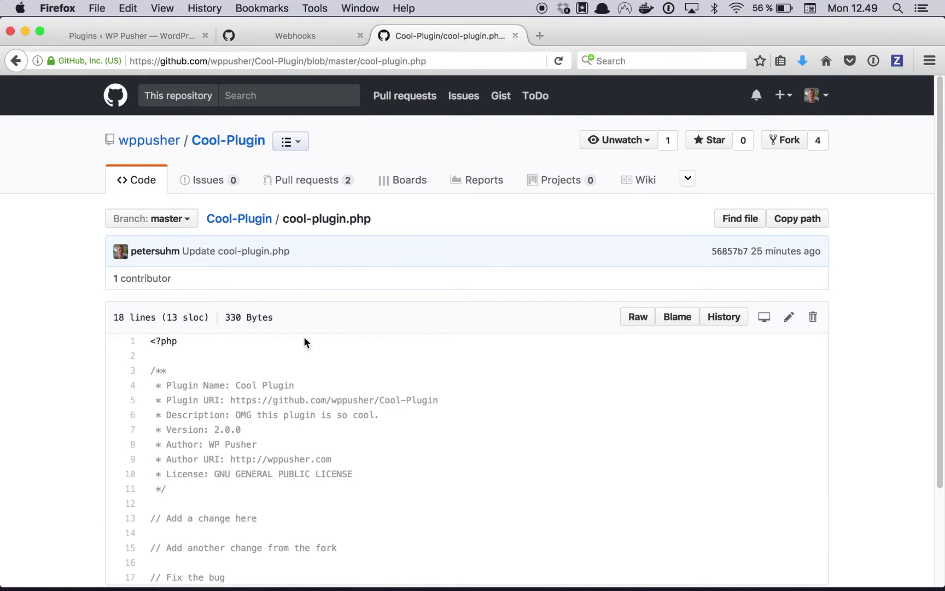
{"action": "left_click", "coordinate": [304, 36]}
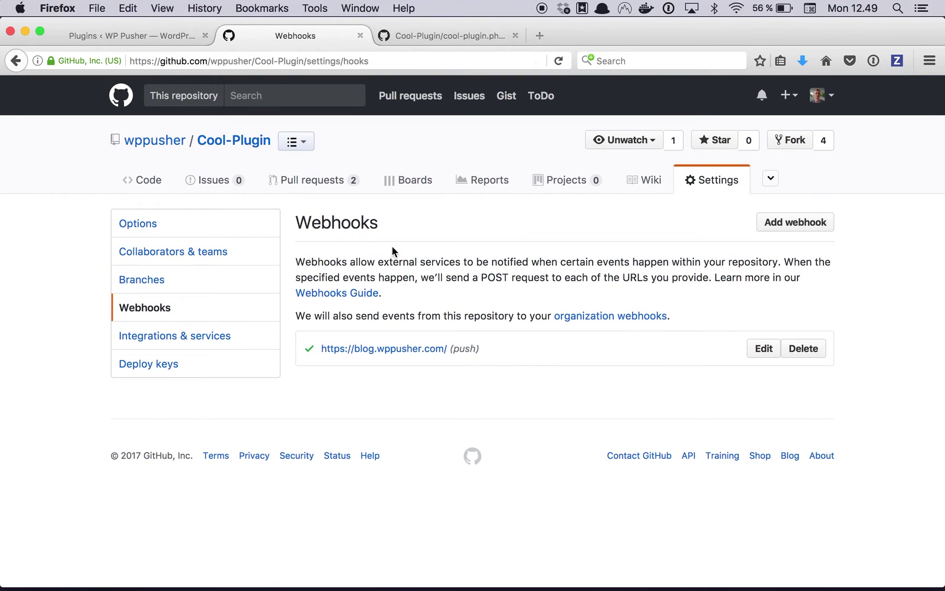
{"action": "left_click", "coordinate": [135, 34]}
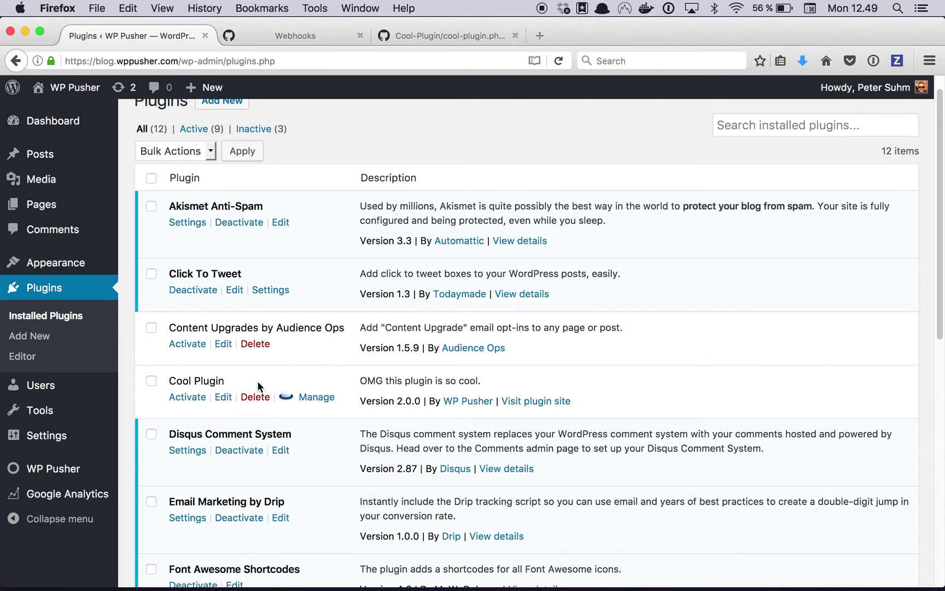
{"action": "left_click", "coordinate": [57, 477]}
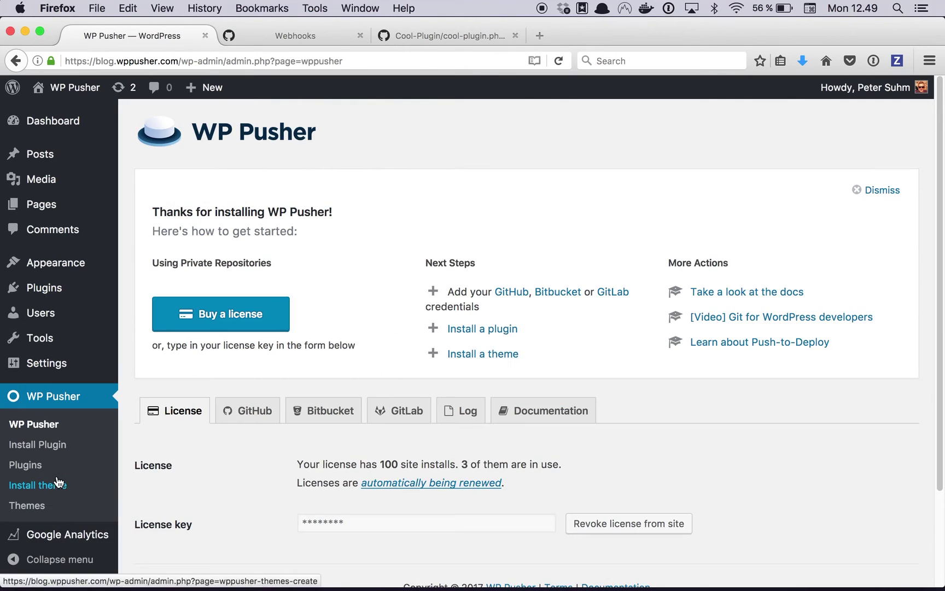